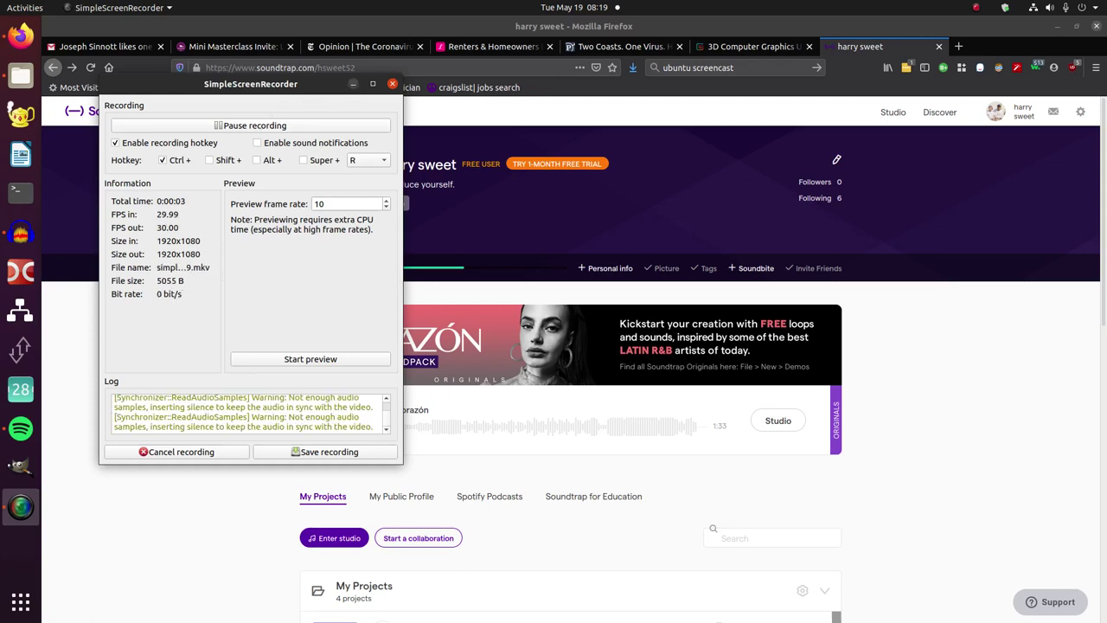
Open the Studio and start a new, empty Music project
{"action": "left_click", "coordinate": [352, 84]}
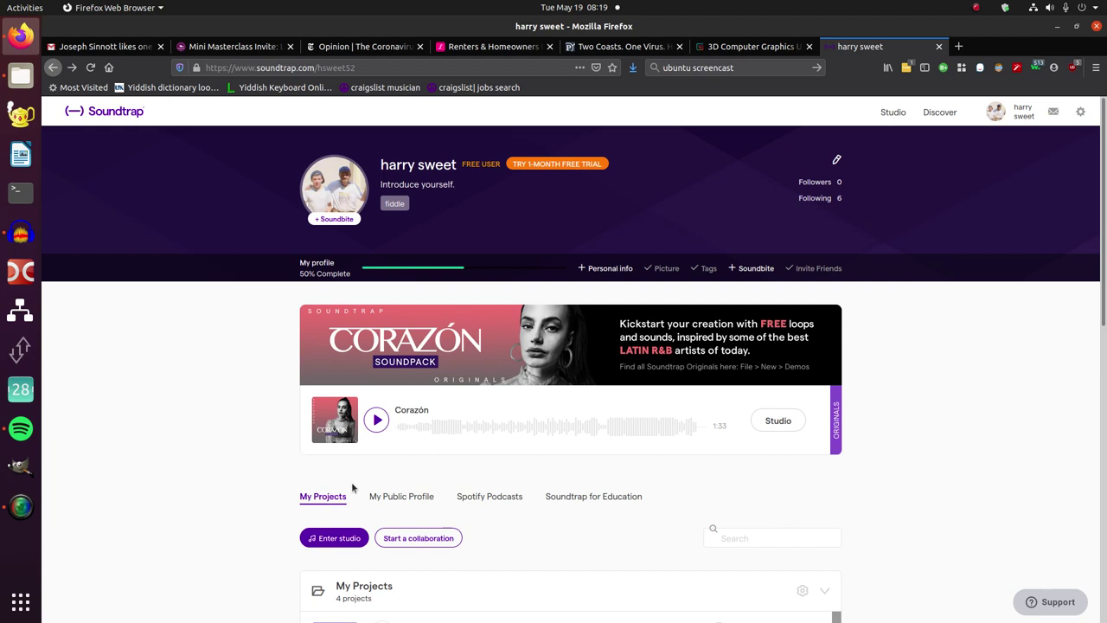
{"action": "scroll", "coordinate": [353, 485], "scroll_direction": "down", "scroll_amount": 3}
{"action": "scroll", "coordinate": [311, 441], "scroll_direction": "down", "scroll_amount": 1}
{"action": "scroll", "coordinate": [381, 410], "scroll_direction": "down", "scroll_amount": 2}
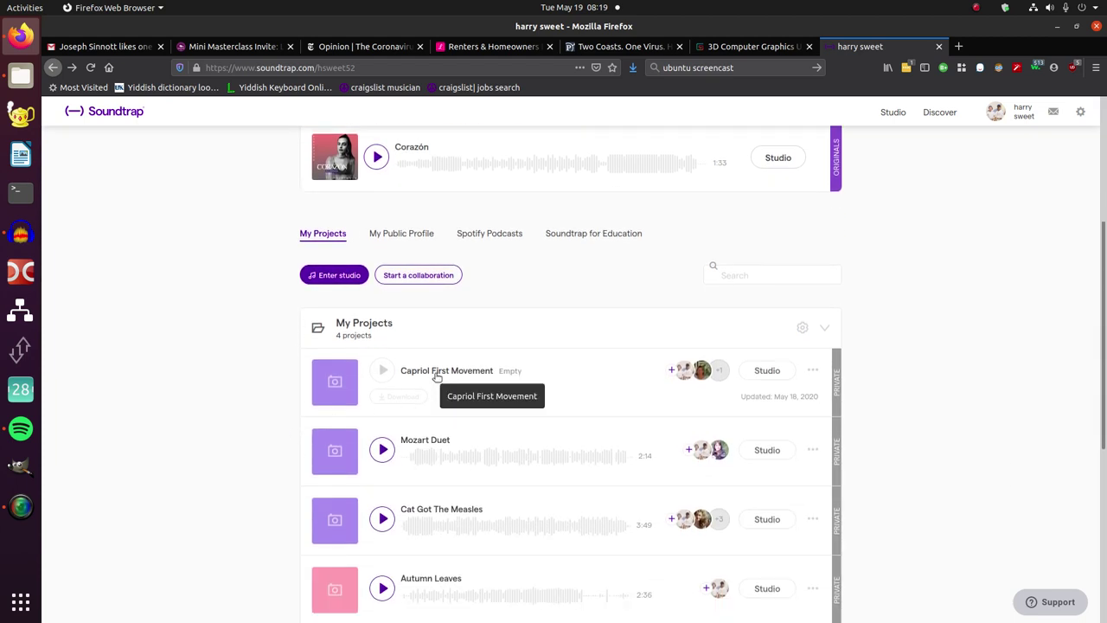
{"action": "scroll", "coordinate": [437, 377], "scroll_direction": "up", "scroll_amount": 2}
{"action": "scroll", "coordinate": [437, 377], "scroll_direction": "up", "scroll_amount": 1}
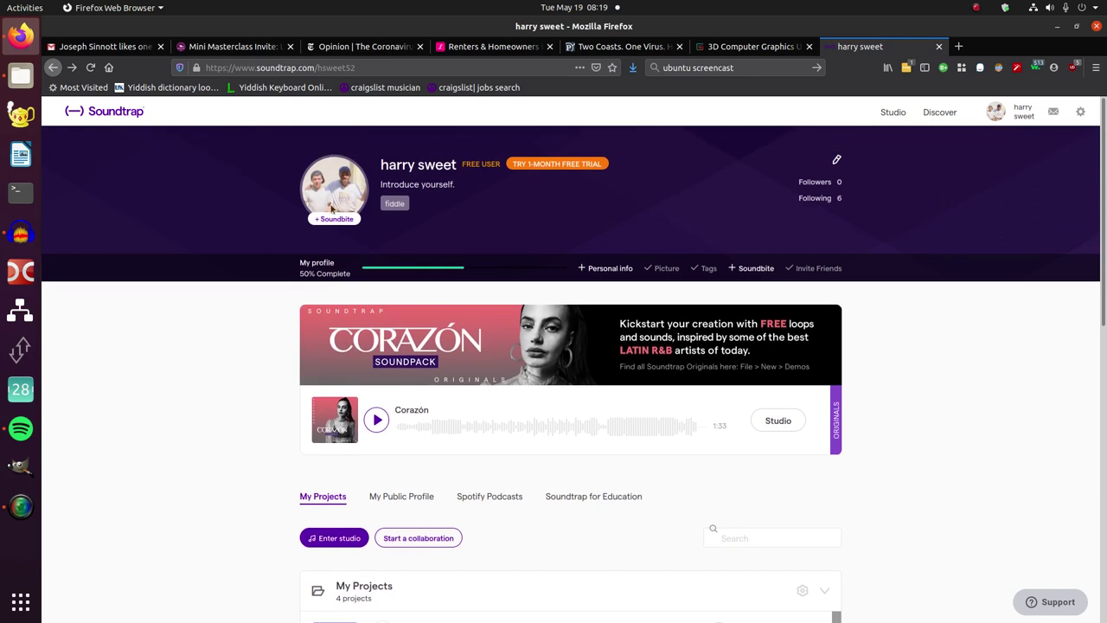
{"action": "left_click", "coordinate": [897, 114]}
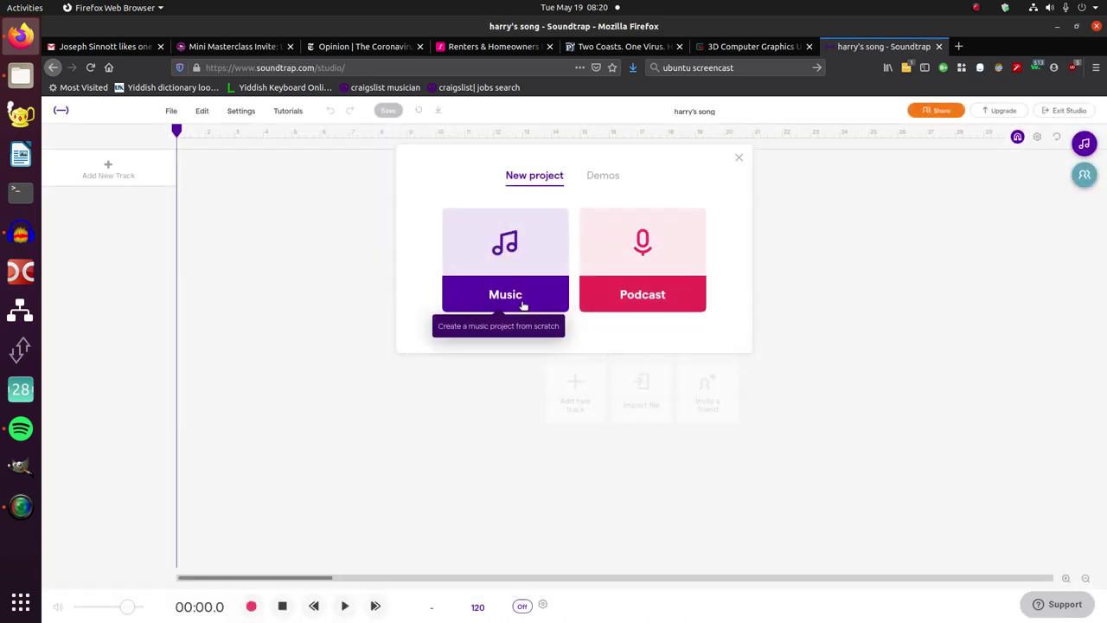
{"action": "left_click", "coordinate": [523, 305]}
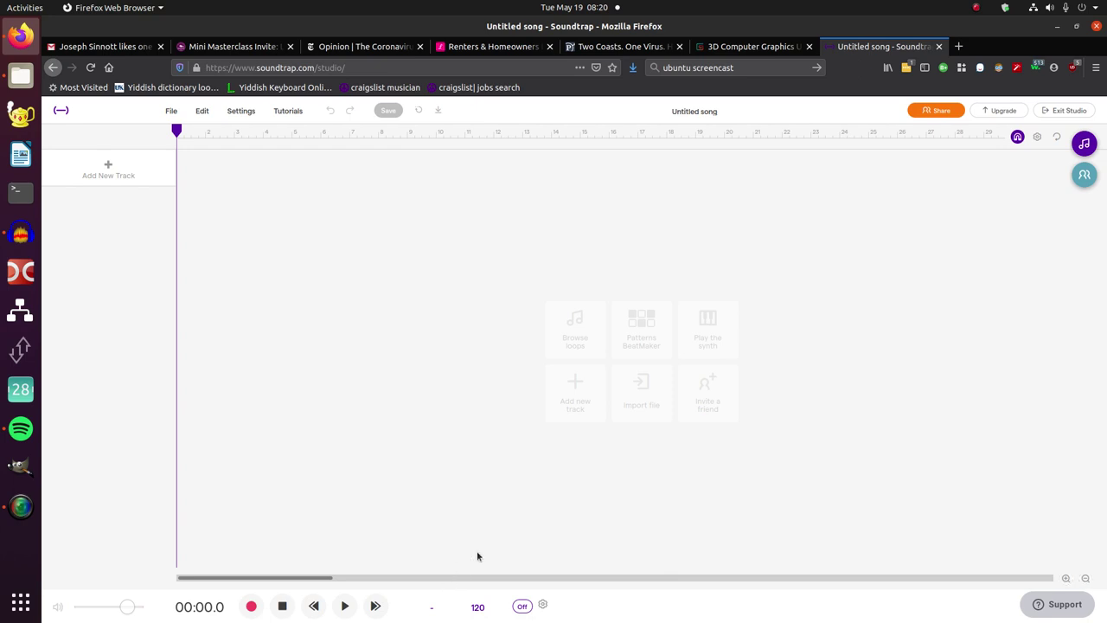
Switch the metronome on, leaving the tempo at 120 BPM and the project settings unchanged
{"action": "left_click", "coordinate": [524, 608]}
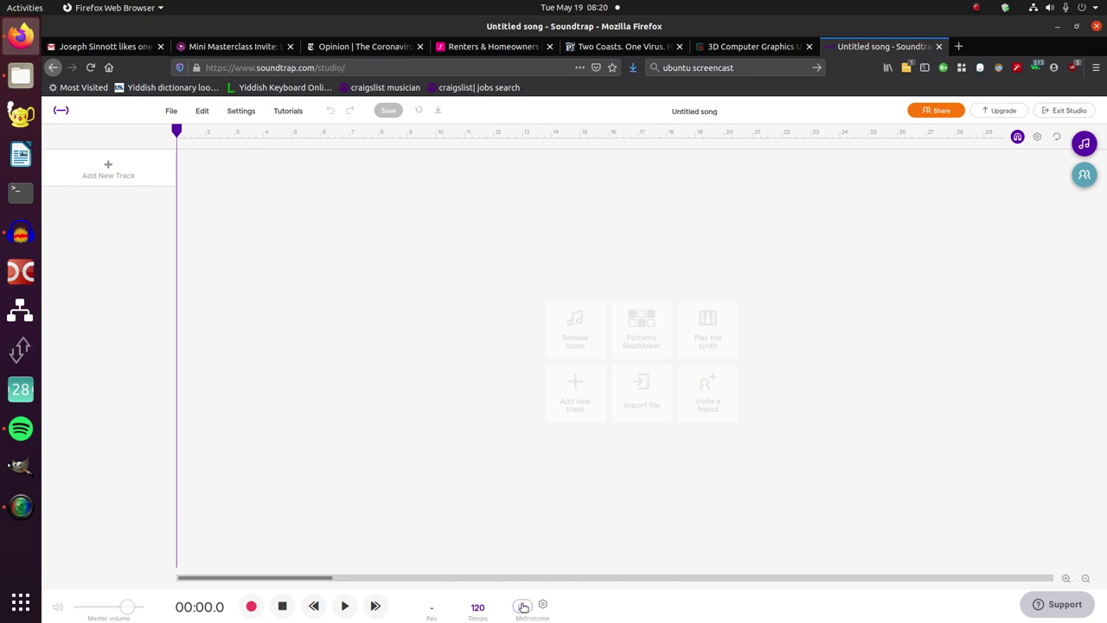
{"action": "left_click", "coordinate": [478, 608]}
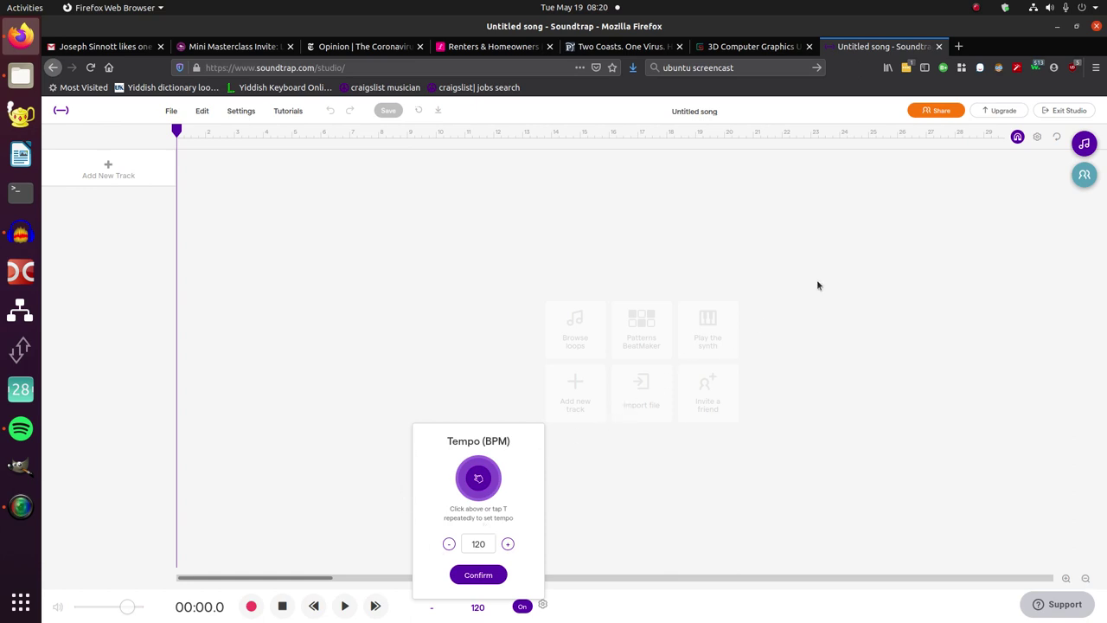
{"action": "left_click", "coordinate": [1038, 137]}
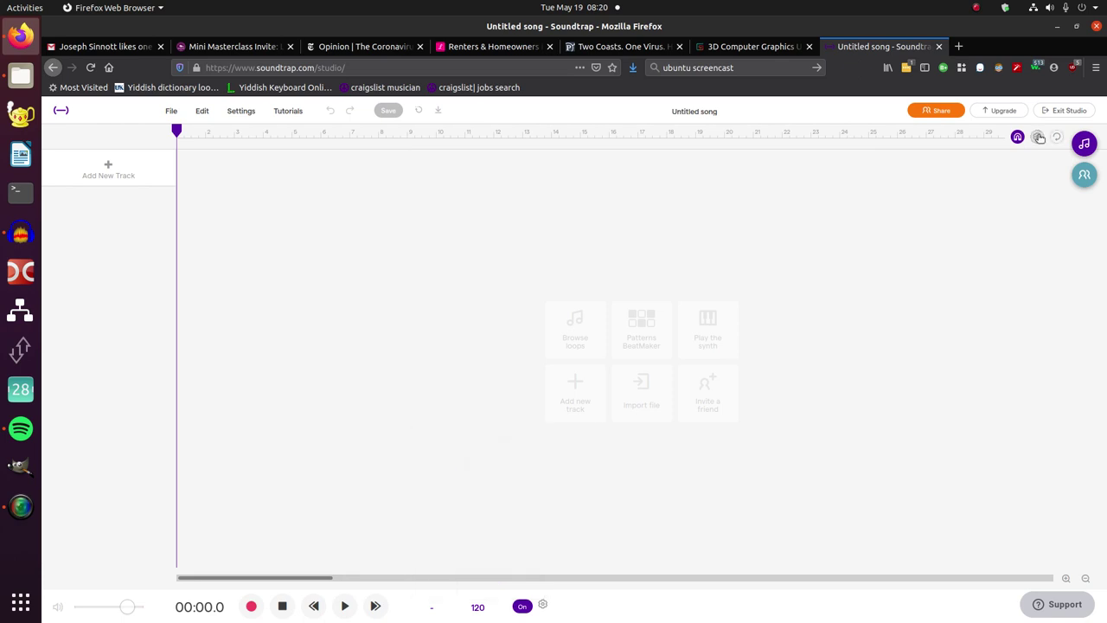
{"action": "left_click", "coordinate": [1039, 137]}
{"action": "left_click", "coordinate": [522, 606]}
Rename the song from 'Untitled song' to 'mary'
{"action": "left_click", "coordinate": [714, 112]}
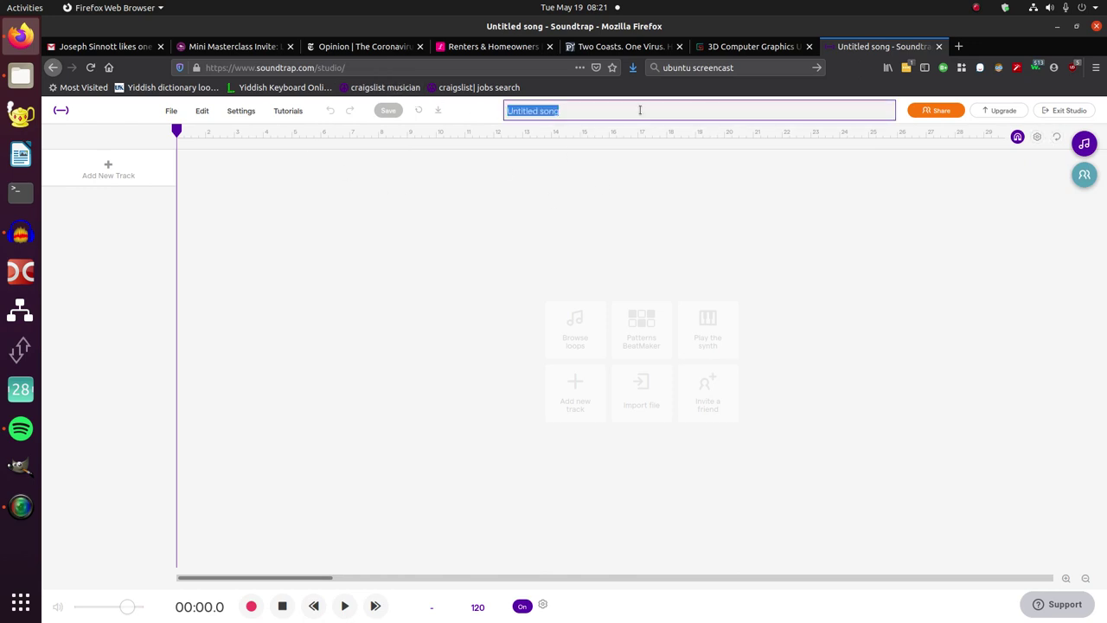
{"action": "type", "text": "t"}
{"action": "key", "text": "Return"}
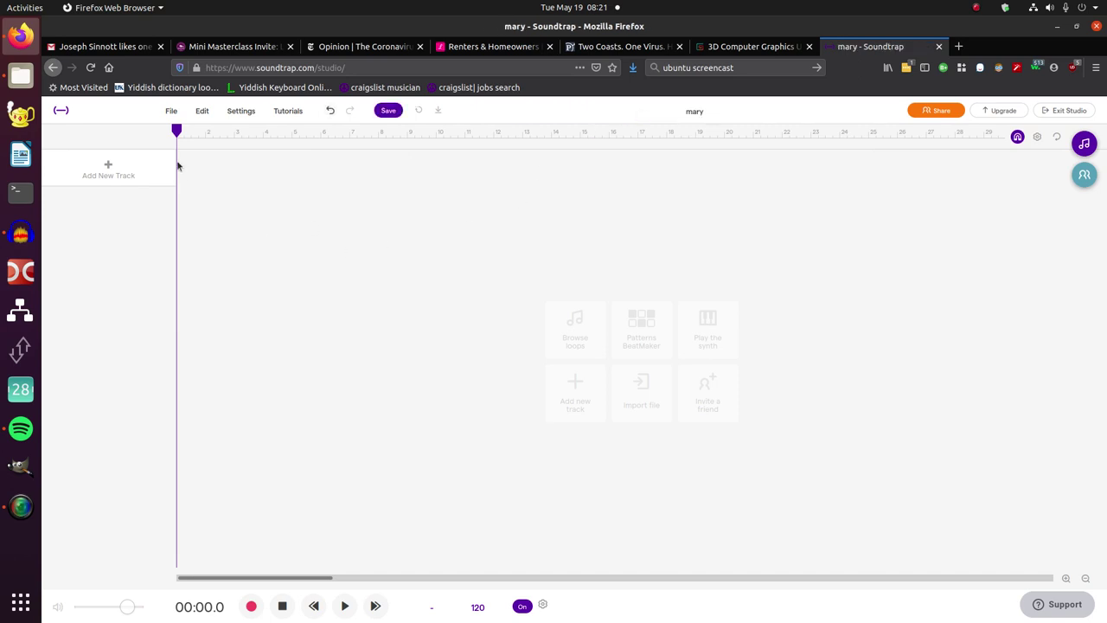
Add a Voice & microphones track and permanently allow Firefox microphone access
{"action": "left_click", "coordinate": [105, 177]}
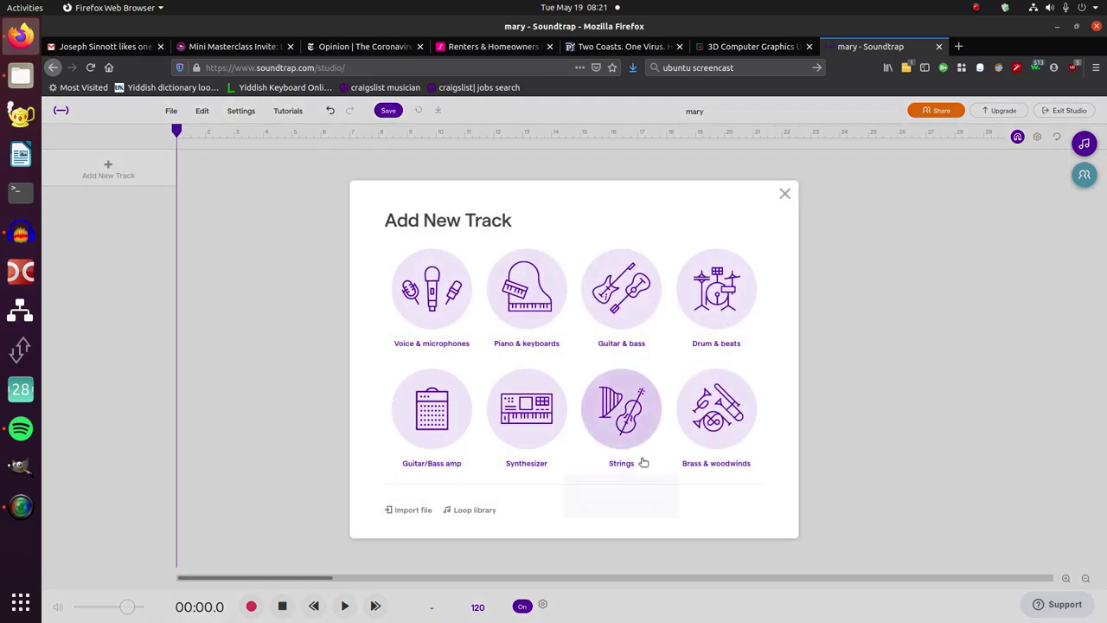
{"action": "left_click", "coordinate": [419, 312]}
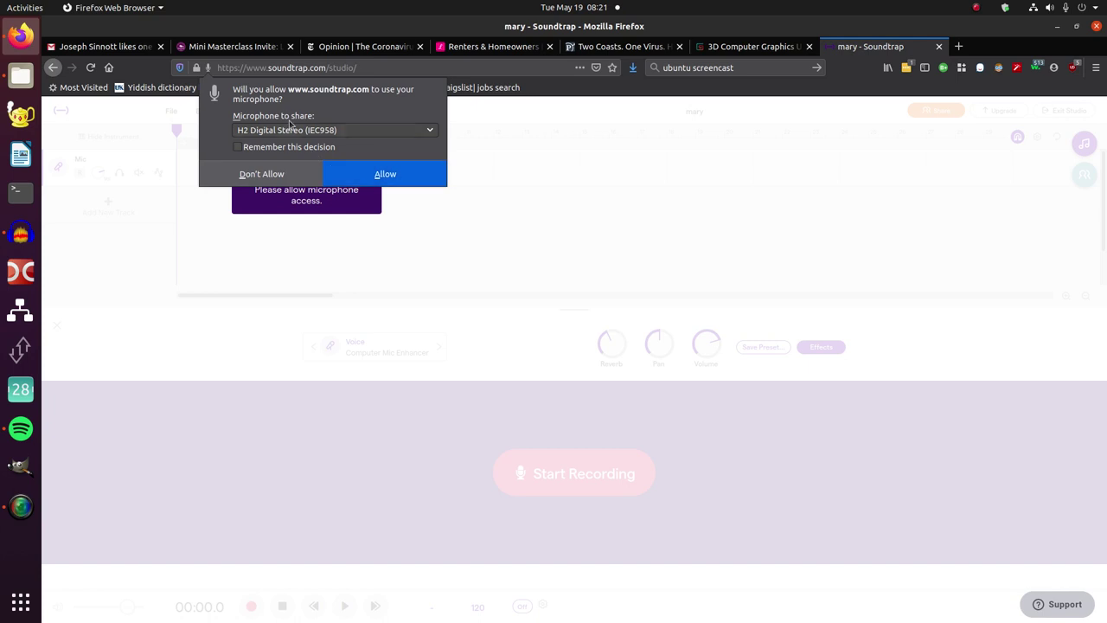
{"action": "left_click", "coordinate": [270, 148]}
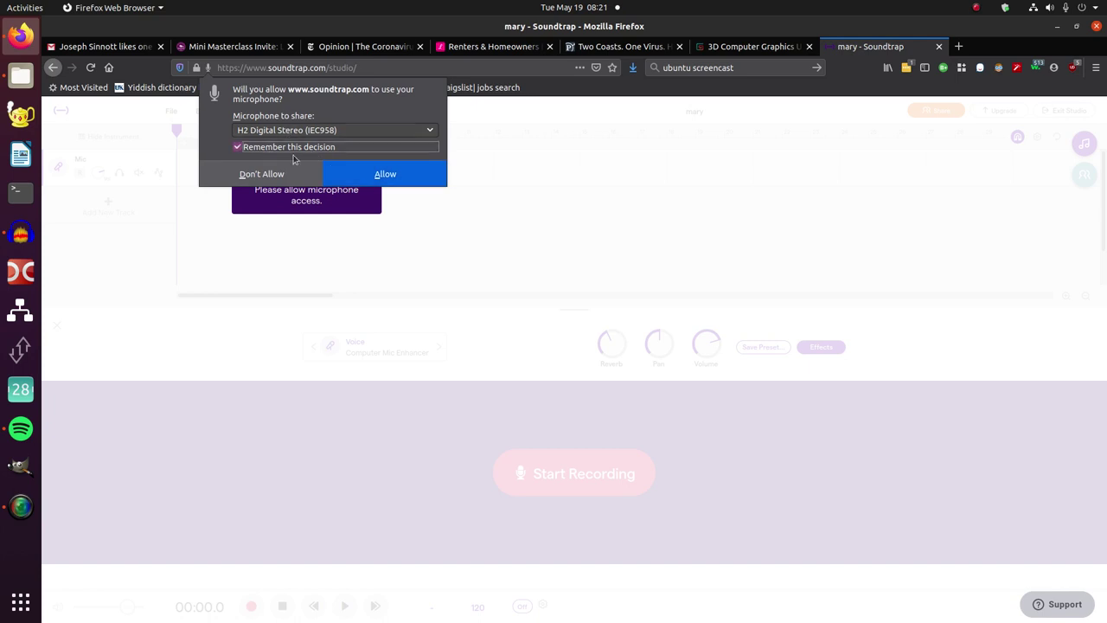
{"action": "left_click", "coordinate": [383, 176]}
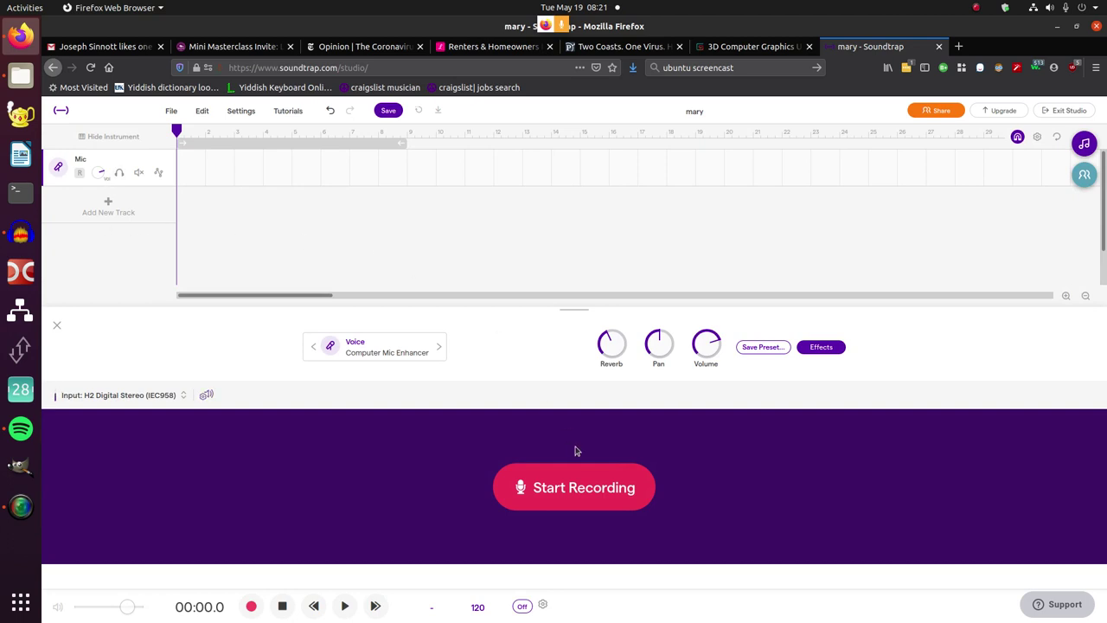
Rename the Mic track to 'vocal' and start recording on it
{"action": "mouse_move", "coordinate": [81, 164]}
{"action": "double_click", "coordinate": [82, 163]}
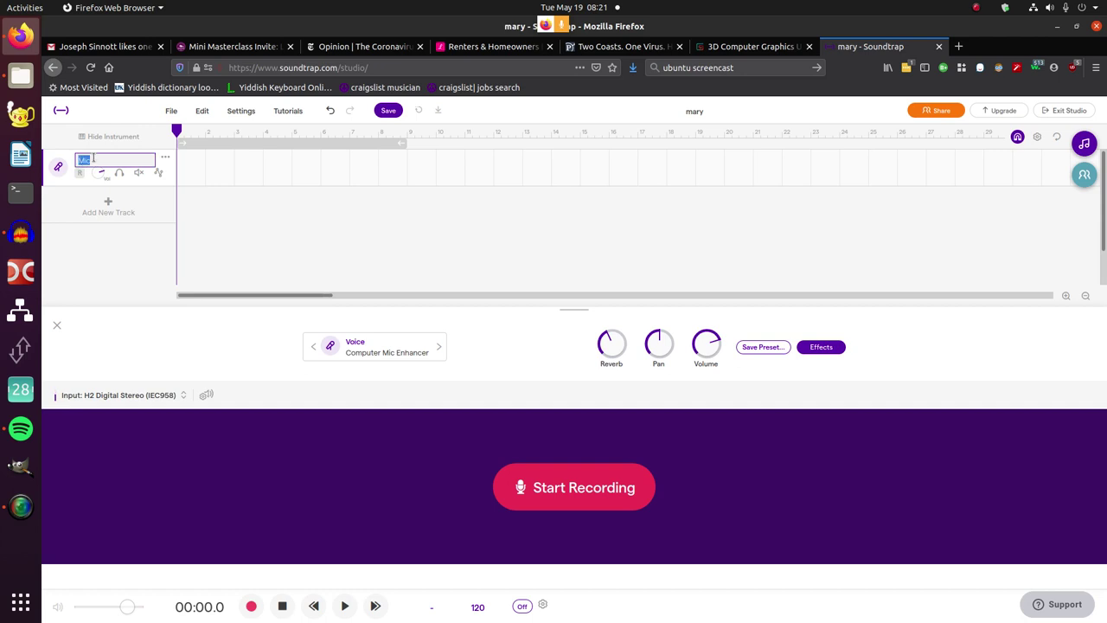
{"action": "type", "text": "V"}
{"action": "left_click", "coordinate": [132, 249]}
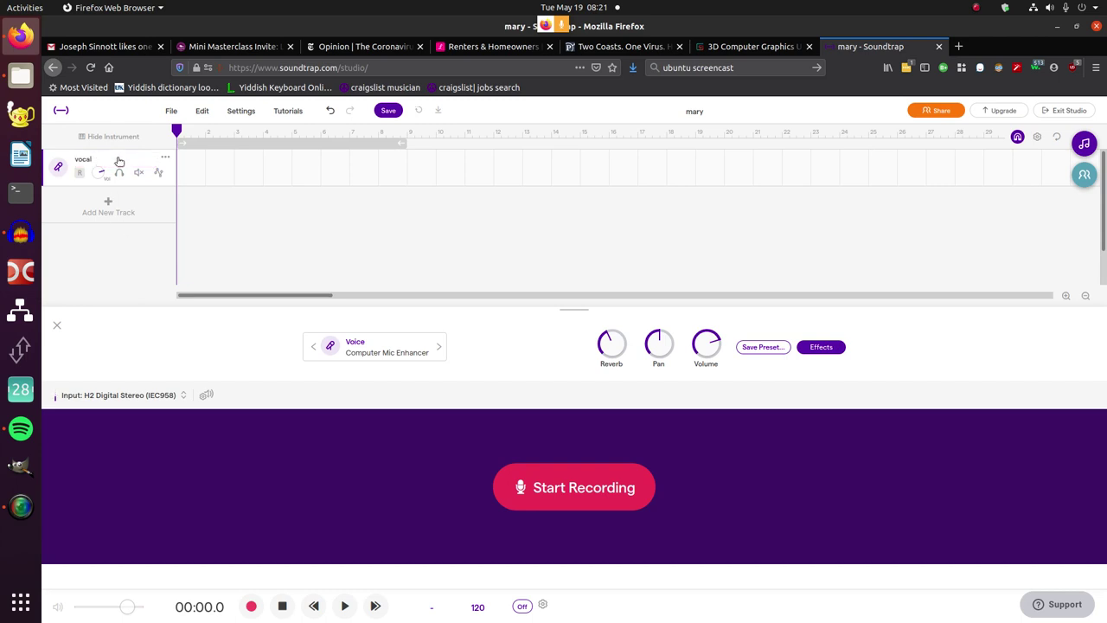
{"action": "left_click", "coordinate": [593, 486]}
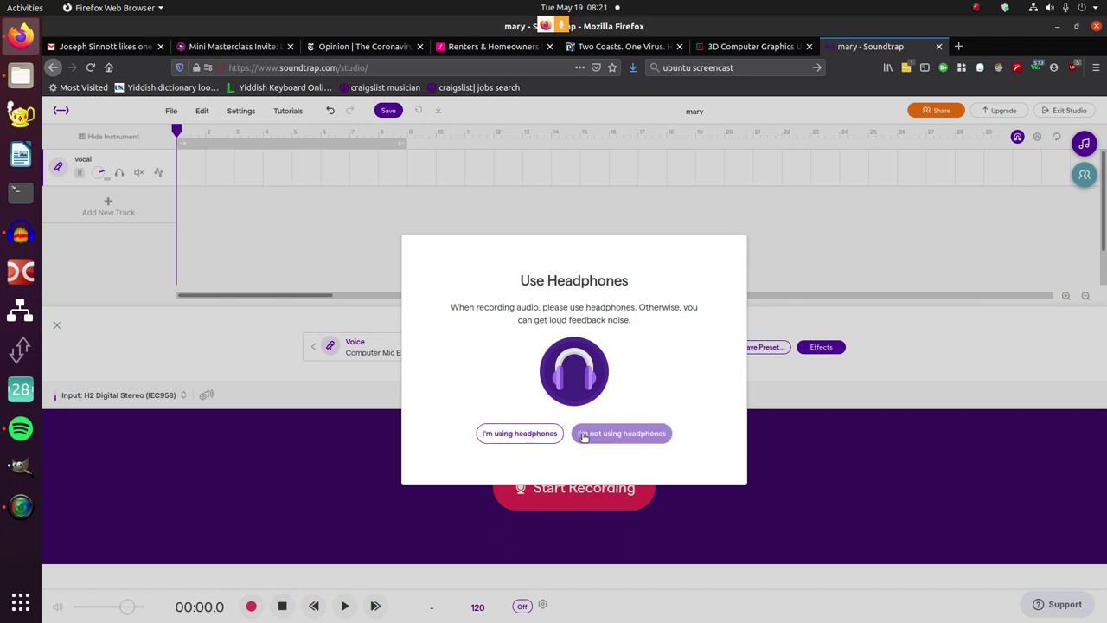
Record a vocal take without headphones, then rewind and play it back
{"action": "left_click", "coordinate": [528, 434]}
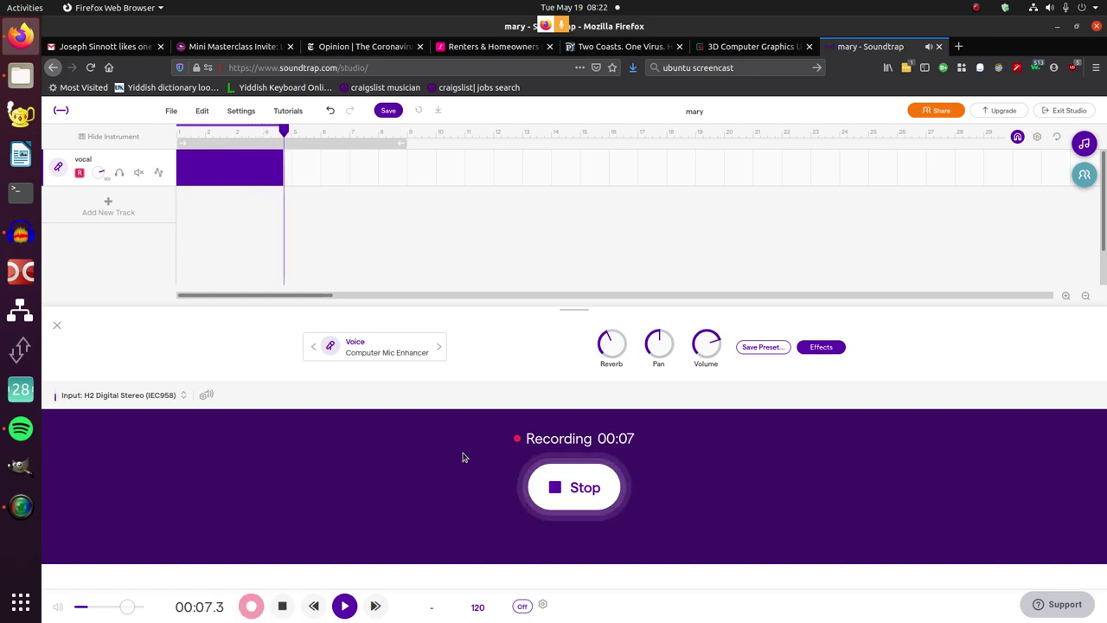
{"action": "left_click", "coordinate": [612, 489]}
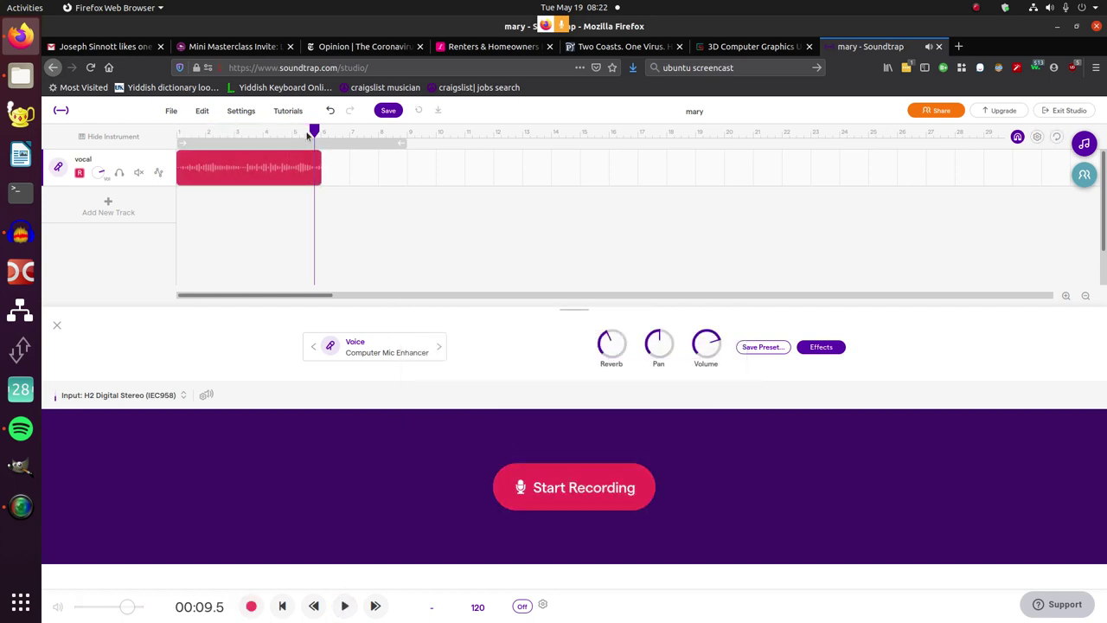
{"action": "left_click_drag", "start_coordinate": [315, 129], "coordinate": [182, 134]}
{"action": "mouse_move", "coordinate": [205, 177]}
{"action": "mouse_move", "coordinate": [248, 168]}
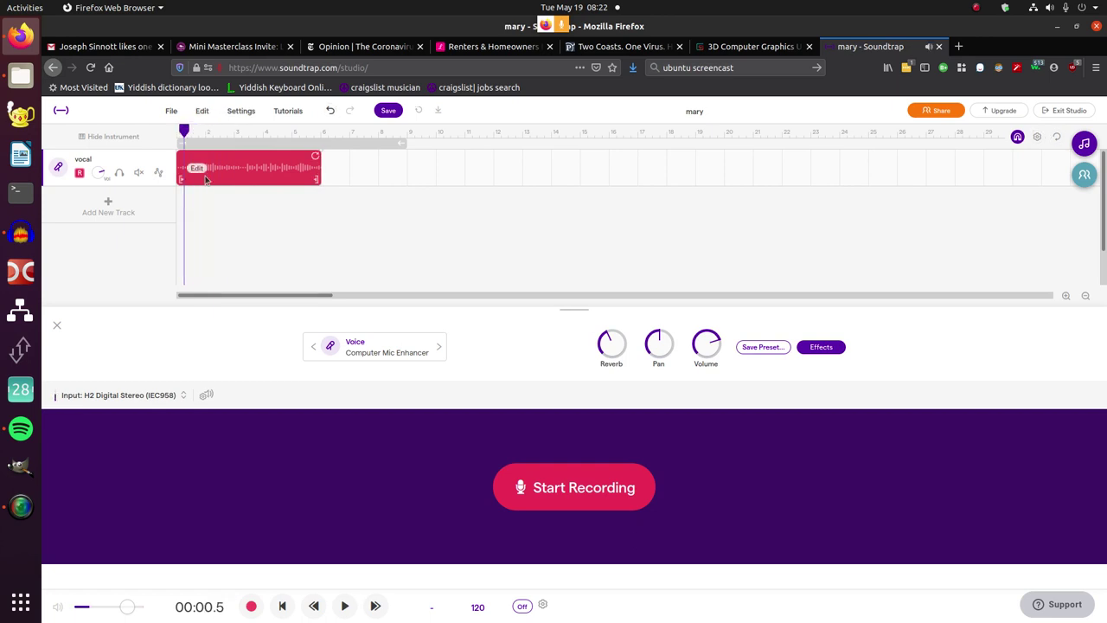
{"action": "key", "text": "space"}
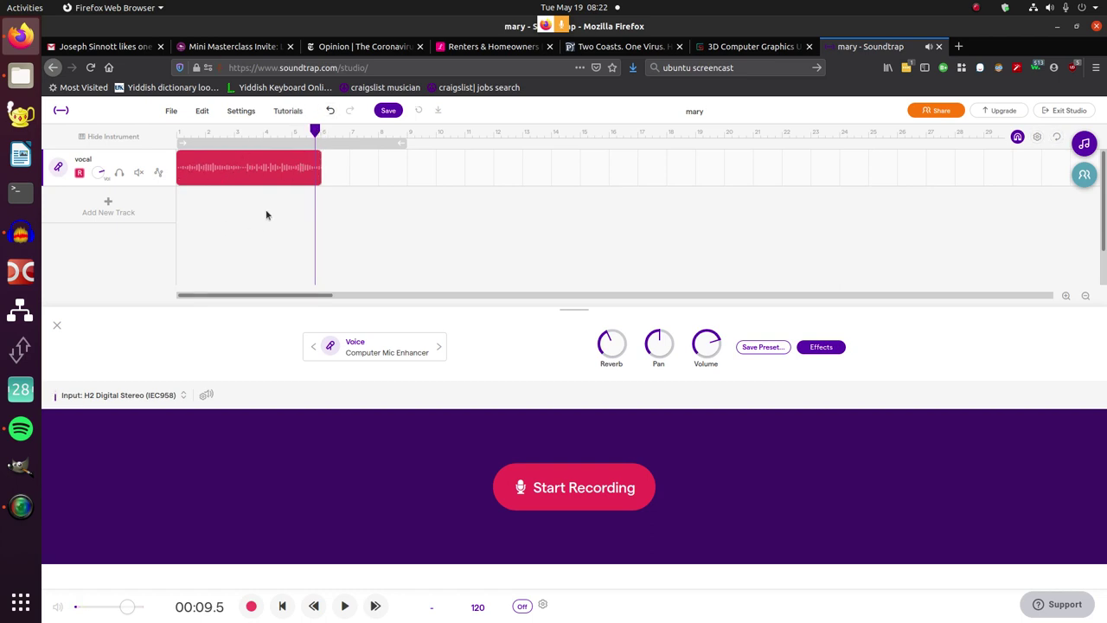
Mute and unmute the vocal track, then rewind the playhead to bar 1
{"action": "mouse_move", "coordinate": [128, 173]}
{"action": "left_click", "coordinate": [139, 173]}
{"action": "left_click", "coordinate": [139, 173]}
{"action": "left_click", "coordinate": [139, 173]}
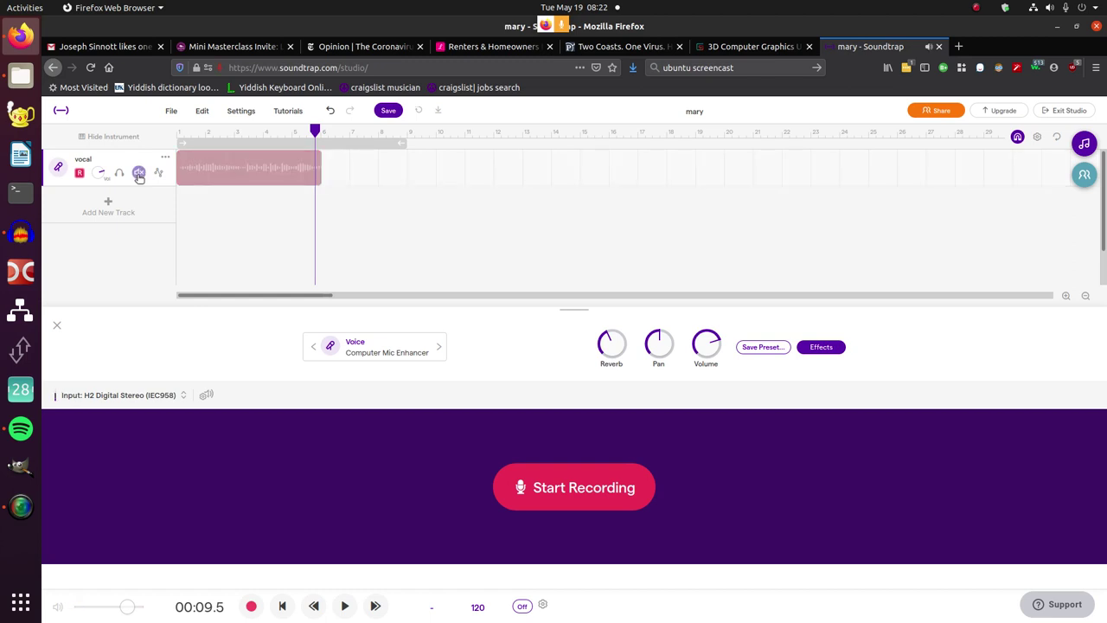
{"action": "left_click", "coordinate": [138, 173]}
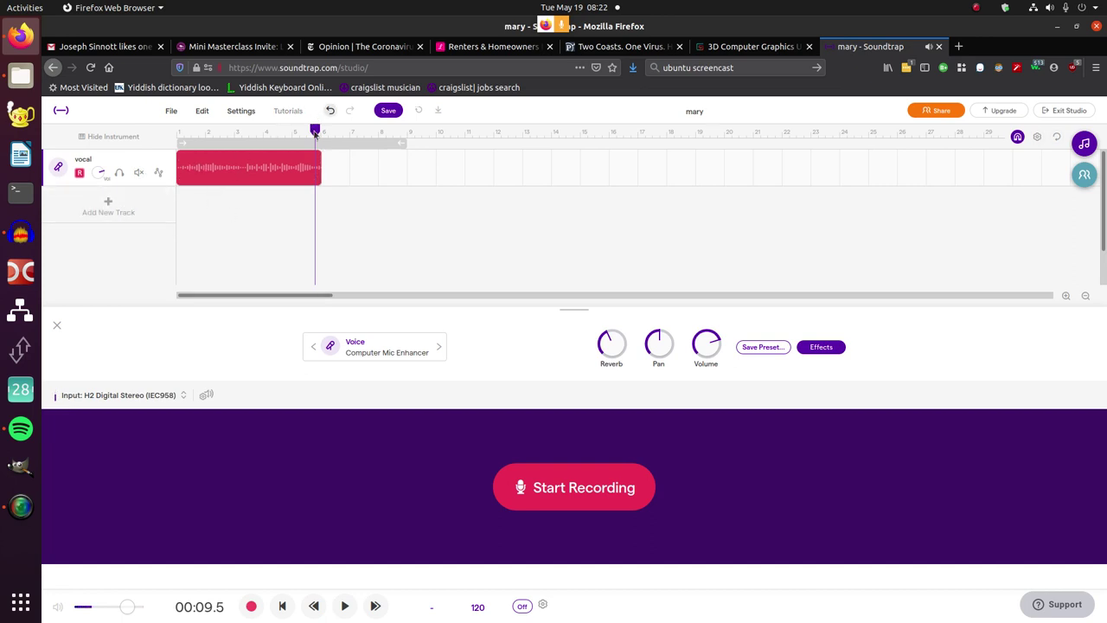
{"action": "left_click_drag", "start_coordinate": [315, 130], "coordinate": [151, 144]}
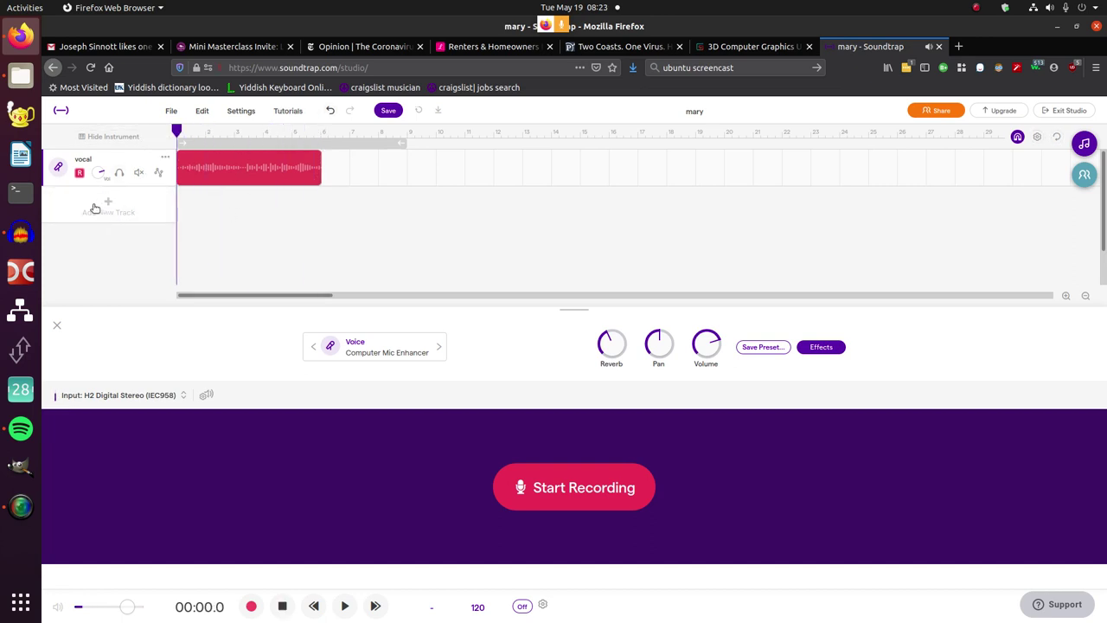
Add another Voice & microphones track and rename its Mic label to 'harmony'
{"action": "mouse_move", "coordinate": [108, 207]}
{"action": "left_click", "coordinate": [107, 208]}
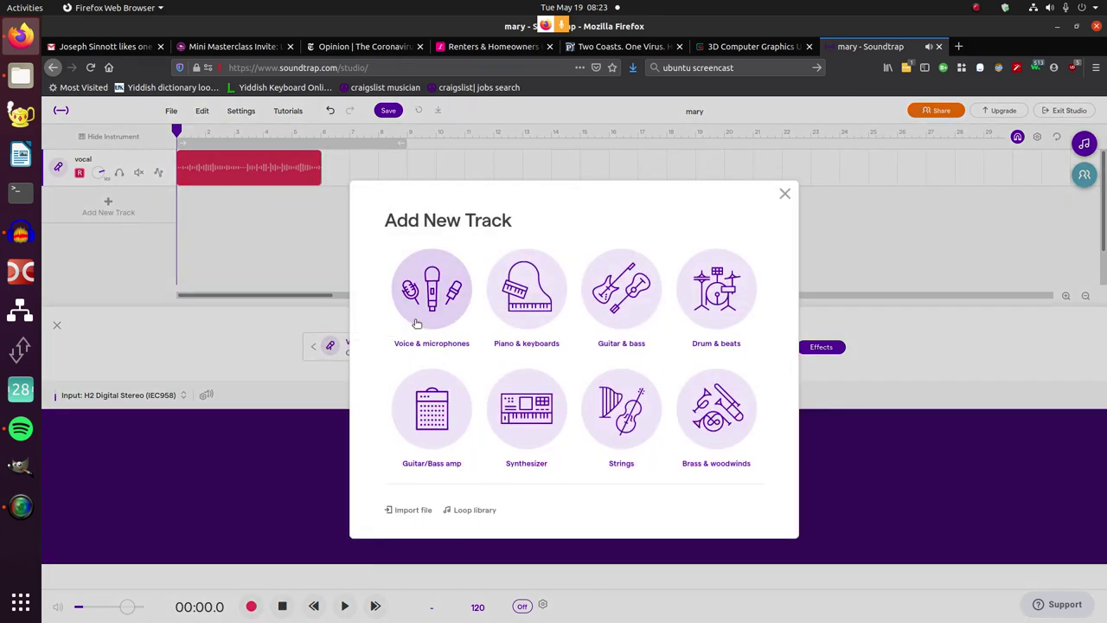
{"action": "left_click", "coordinate": [430, 313]}
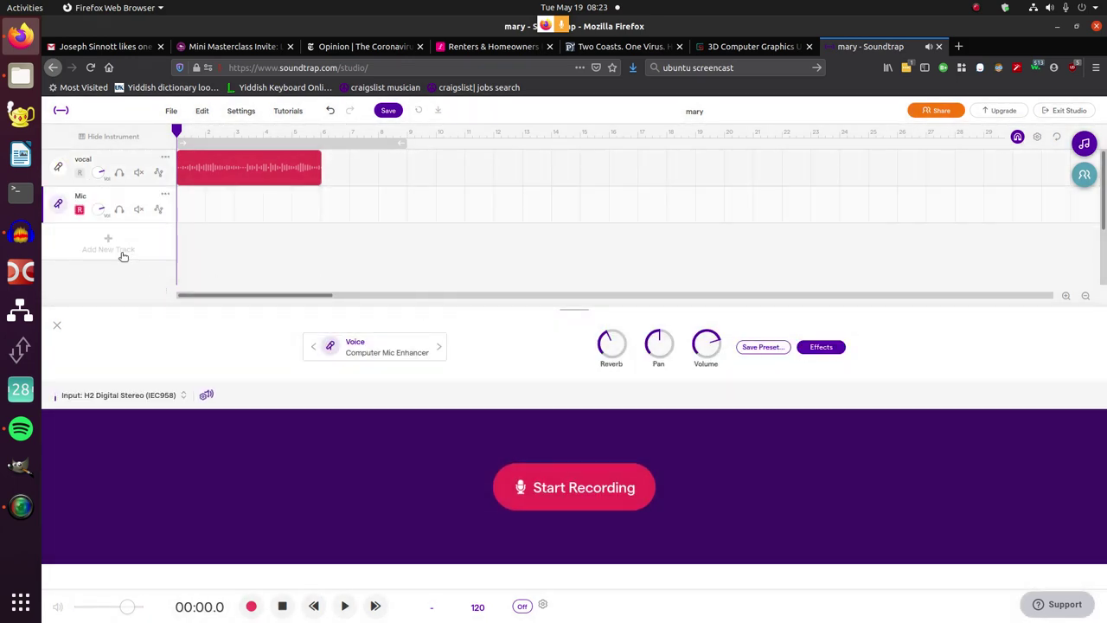
{"action": "double_click", "coordinate": [81, 197]}
{"action": "type", "text": "harmony"}
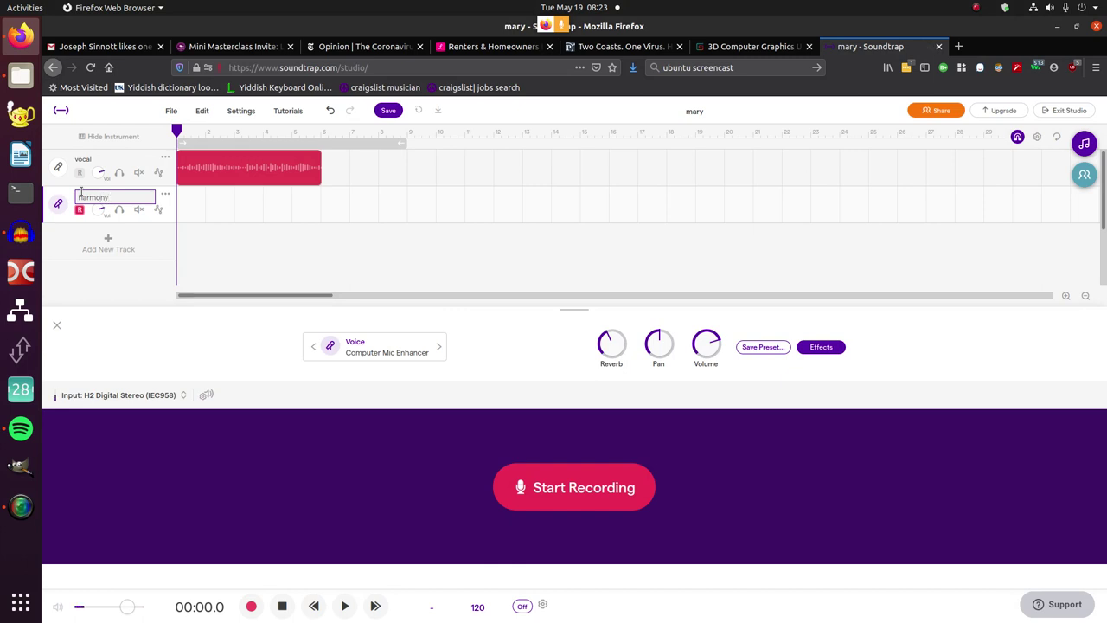
{"action": "key", "text": "Return"}
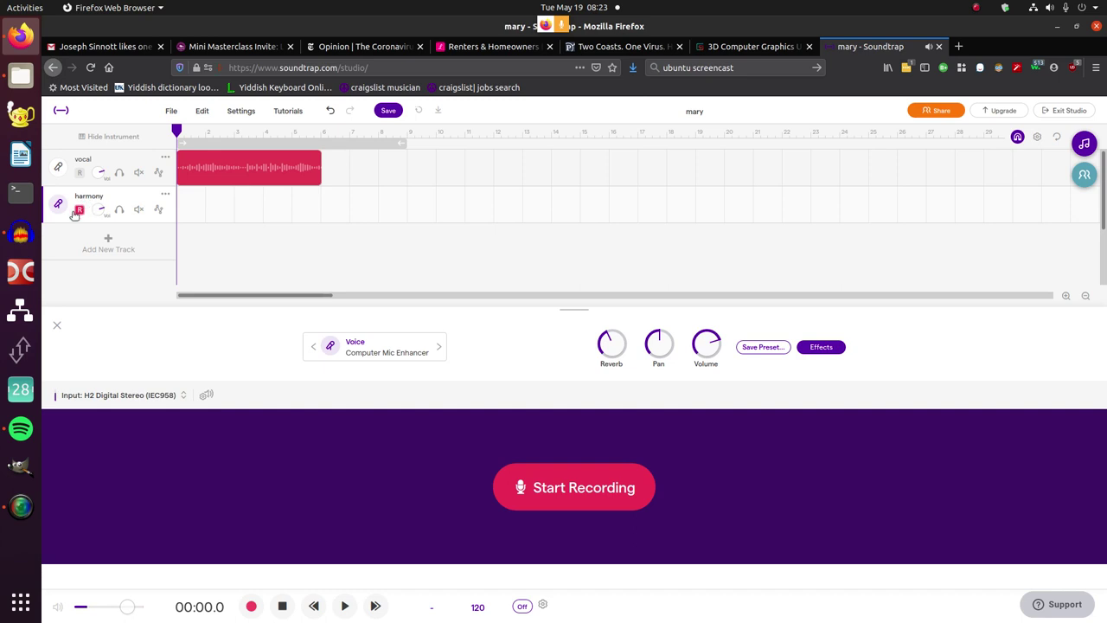
Record a harmony take, rewind to the start, and record a second harmony take
{"action": "left_click", "coordinate": [593, 487]}
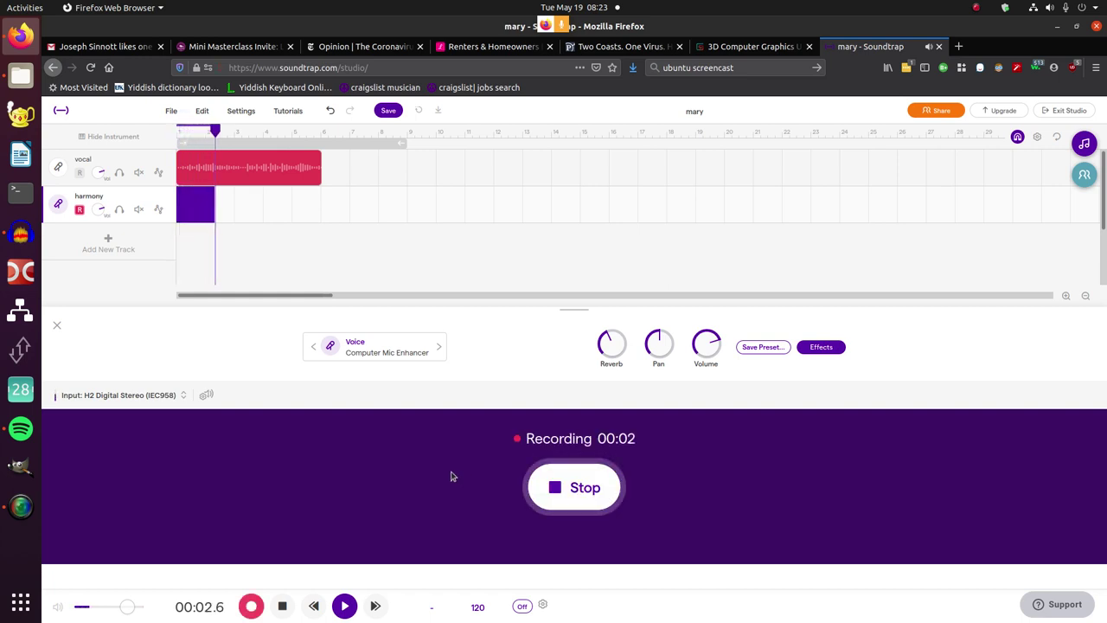
{"action": "left_click", "coordinate": [616, 491]}
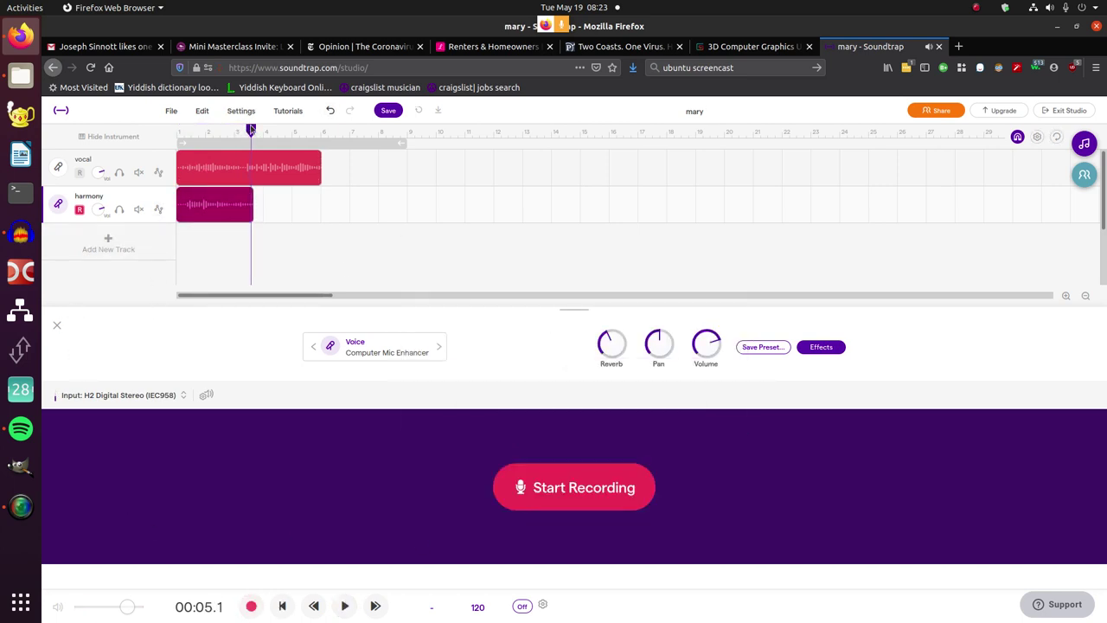
{"action": "left_click_drag", "start_coordinate": [251, 131], "coordinate": [176, 134]}
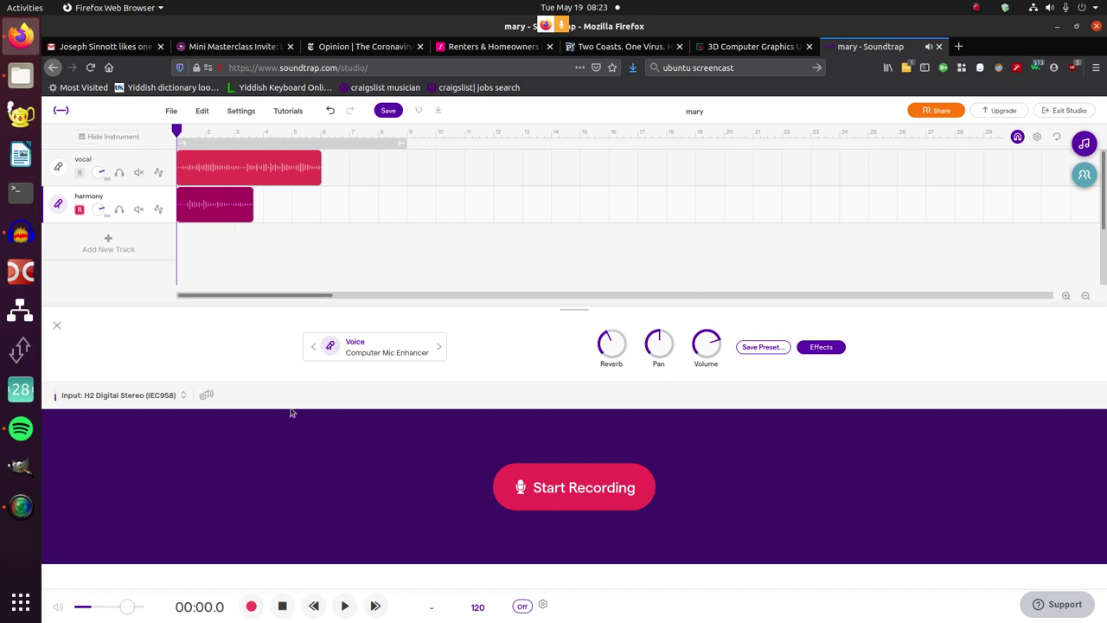
{"action": "left_click", "coordinate": [224, 216]}
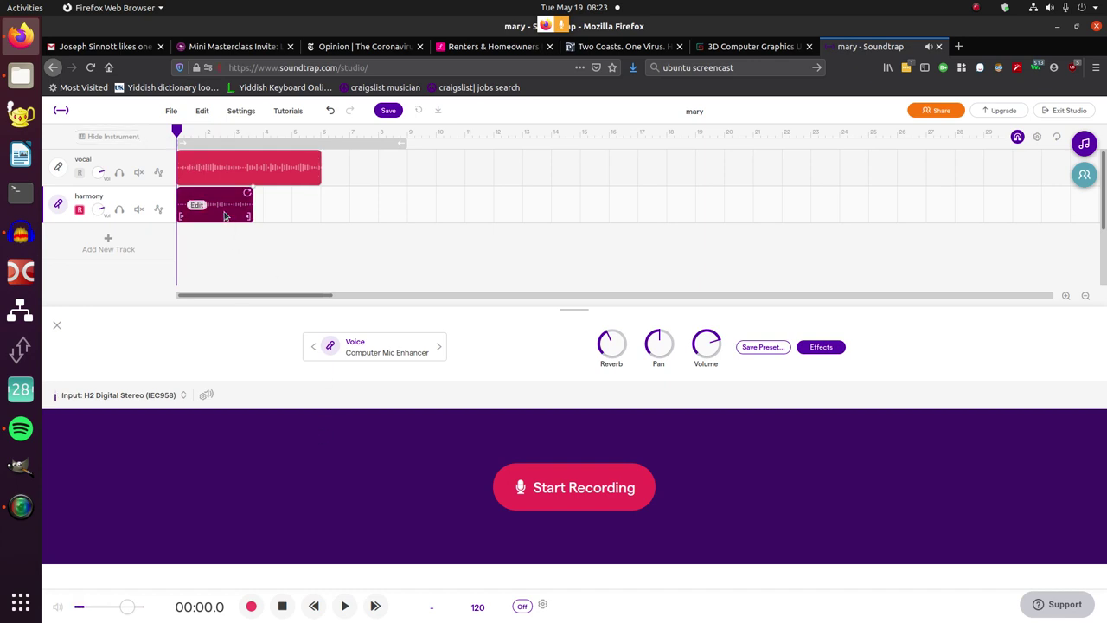
{"action": "left_click", "coordinate": [592, 496]}
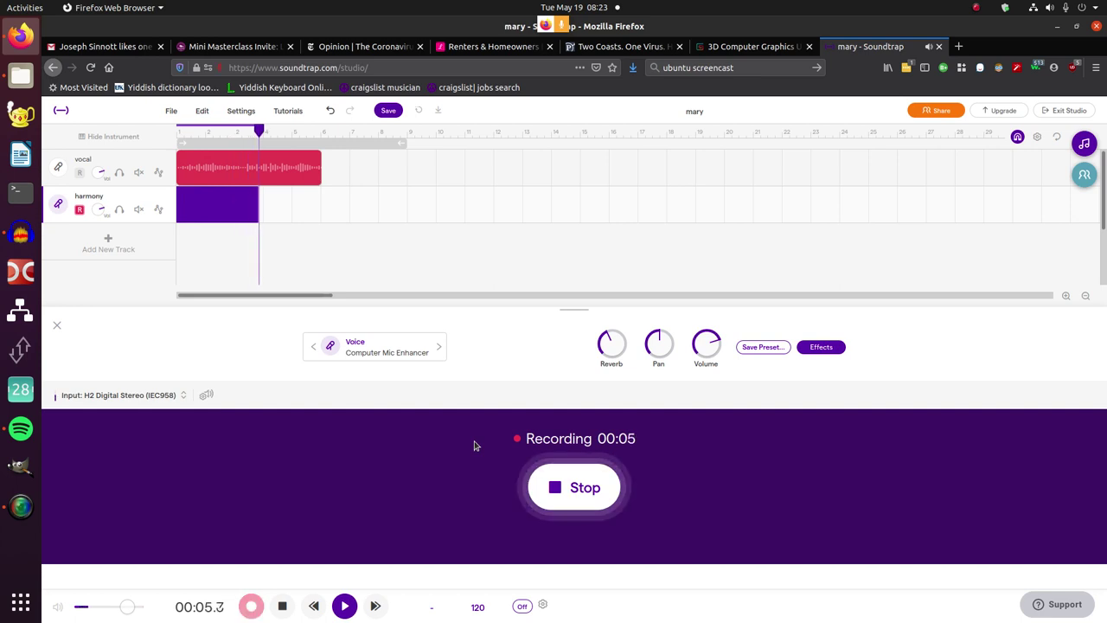
{"action": "key", "text": "space"}
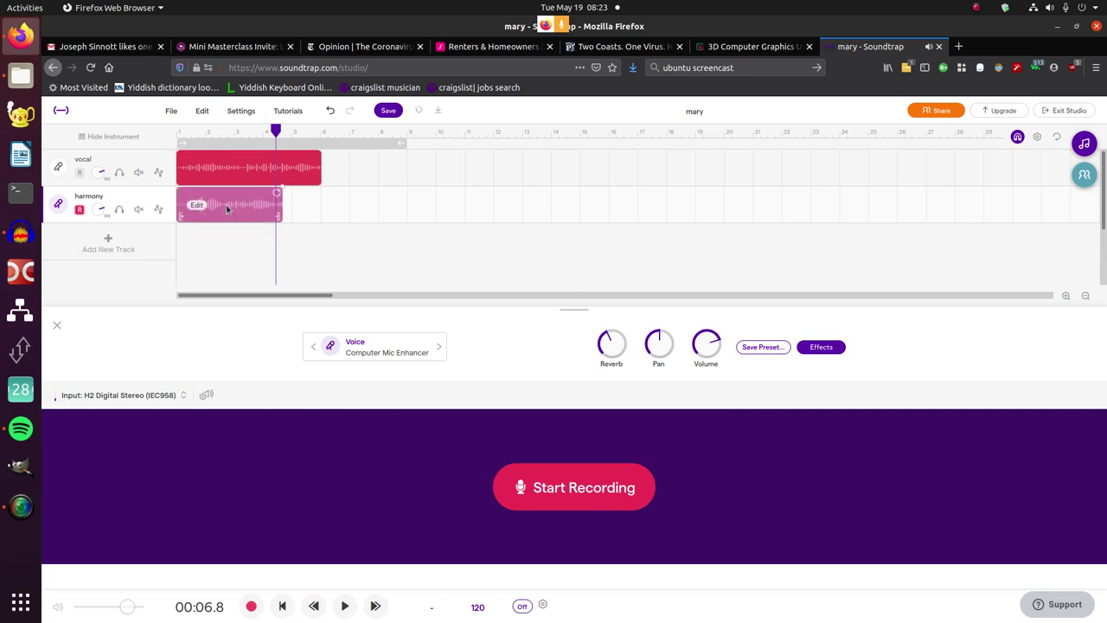
Rewind to the start, nudge the harmony track volume, and save the mary project
{"action": "left_click_drag", "start_coordinate": [227, 208], "coordinate": [219, 210]}
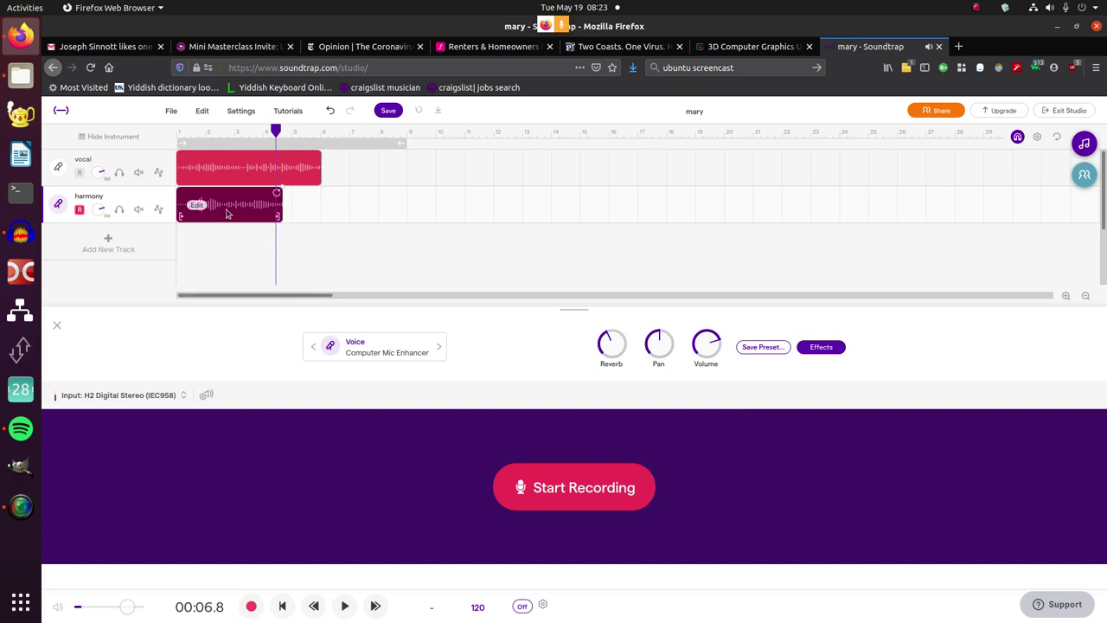
{"action": "left_click_drag", "start_coordinate": [275, 132], "coordinate": [171, 149]}
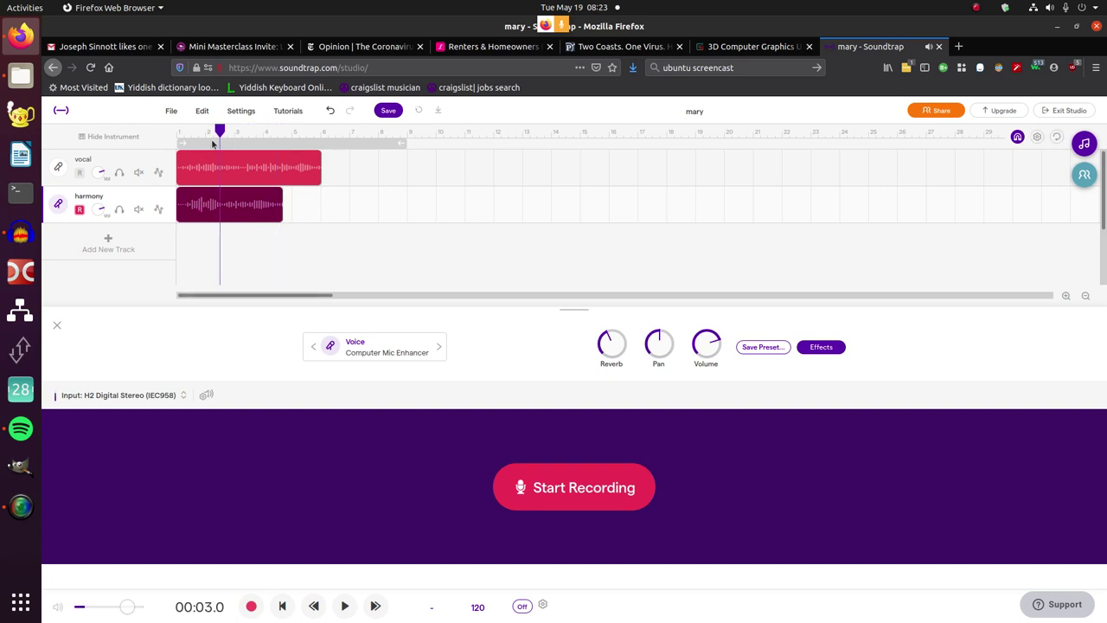
{"action": "mouse_move", "coordinate": [102, 209]}
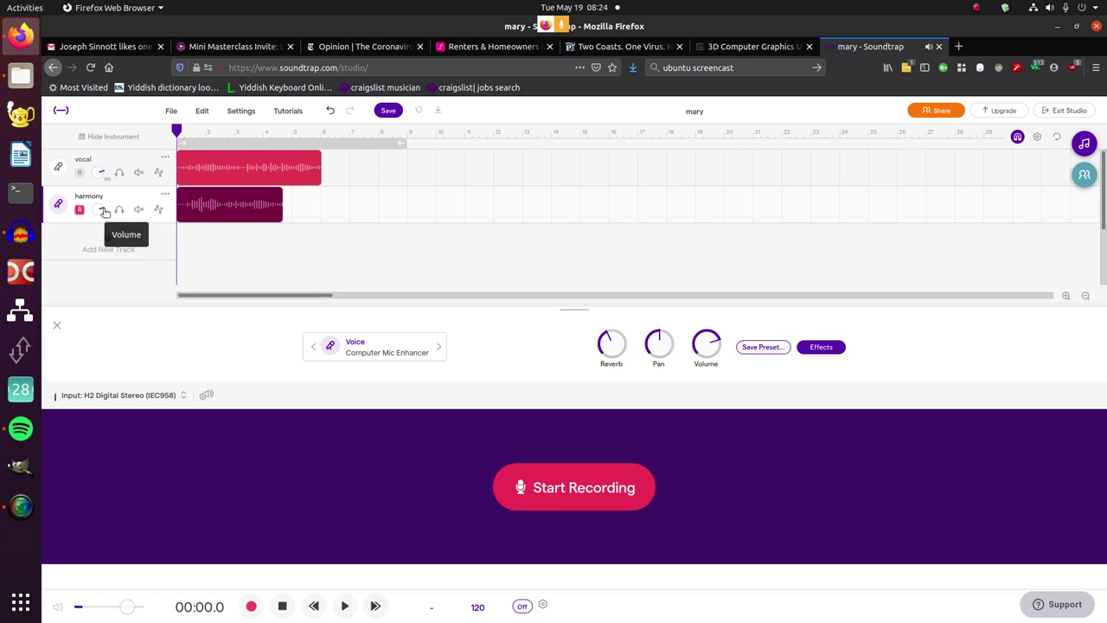
{"action": "left_click_drag", "start_coordinate": [104, 213], "coordinate": [109, 216]}
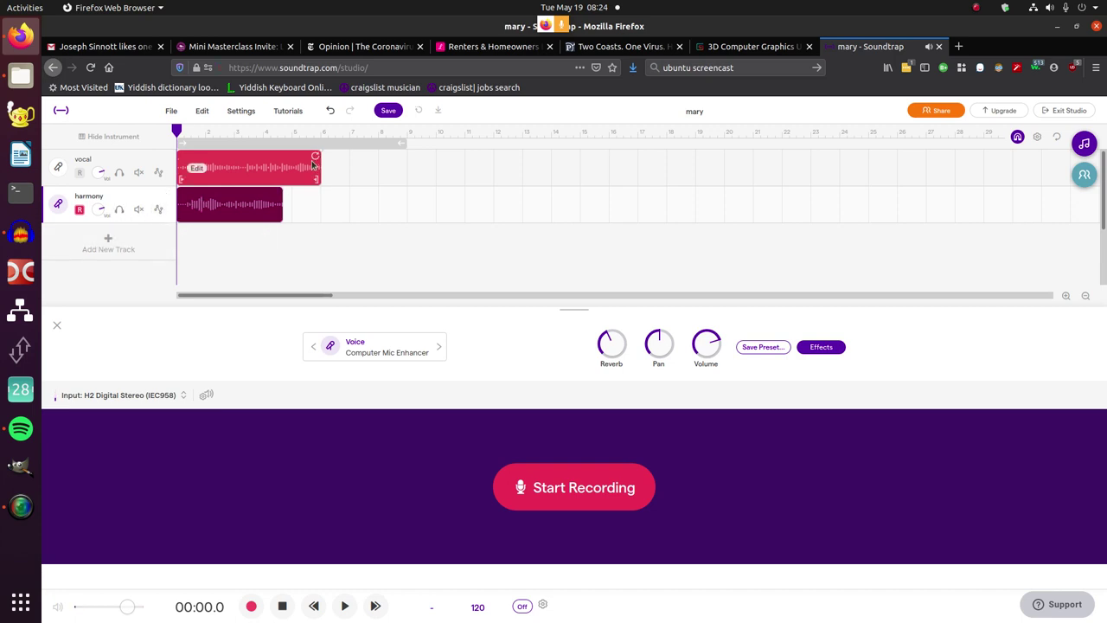
{"action": "left_click", "coordinate": [382, 111]}
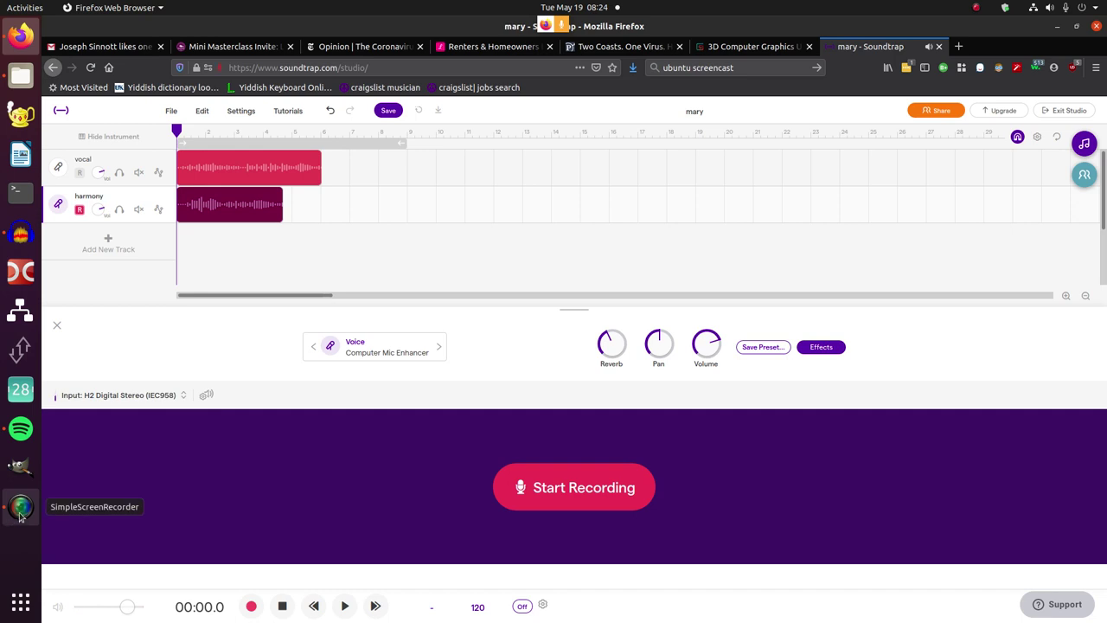
{"action": "left_click", "coordinate": [21, 517]}
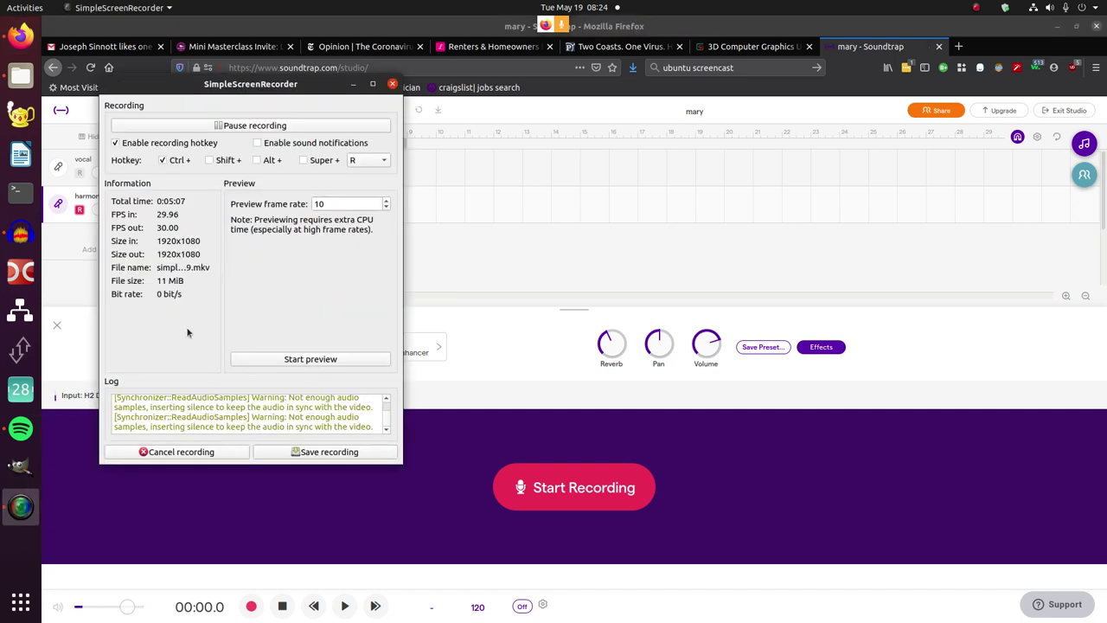